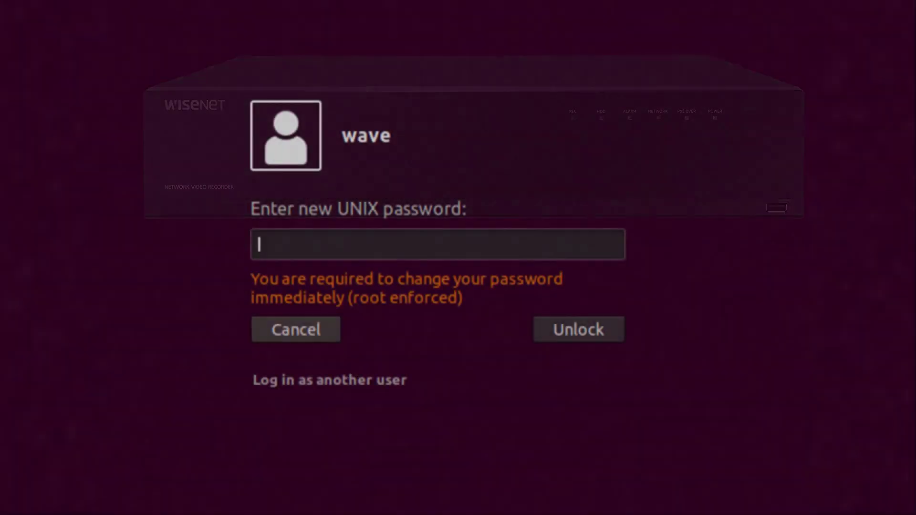
Enter a new UNIX password for the wave account and start retyping it to confirm.
{"action": "type", "text": "aa"}
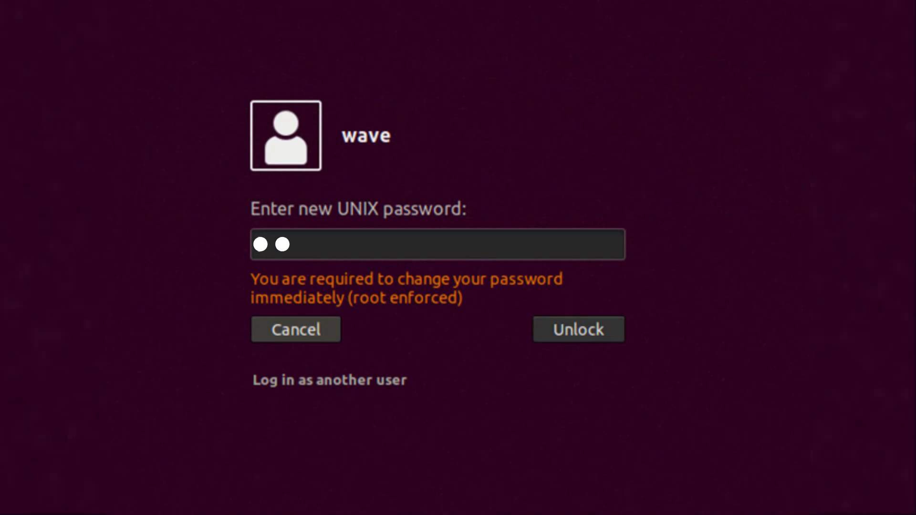
{"action": "type", "text": "aa"}
{"action": "key", "text": "Return"}
{"action": "type", "text": "a"}
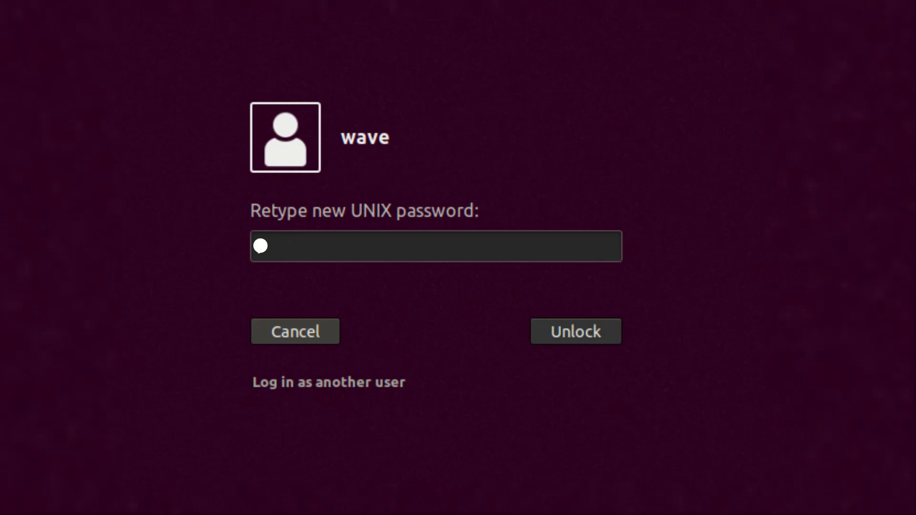
{"action": "type", "text": "aaa"}
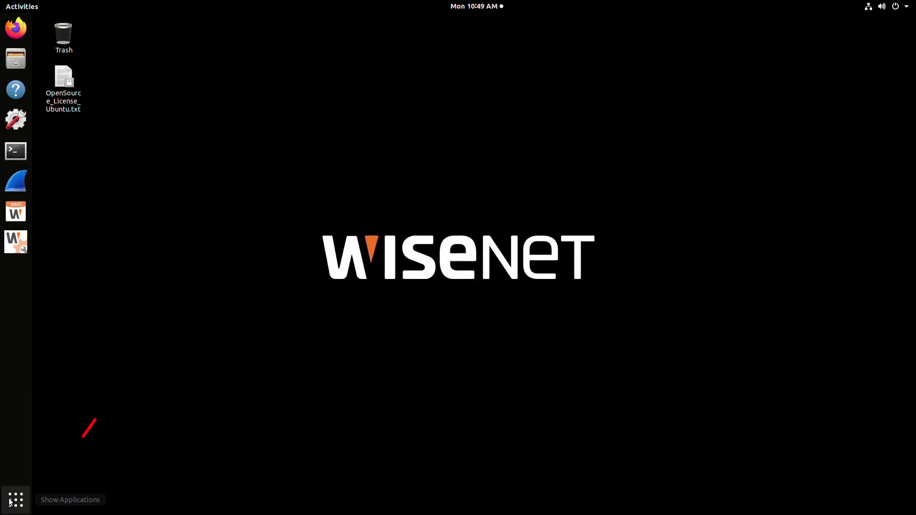
Browse the full application grid, then launch the WRN Setup Wizard from the dock.
{"action": "left_click", "coordinate": [16, 500]}
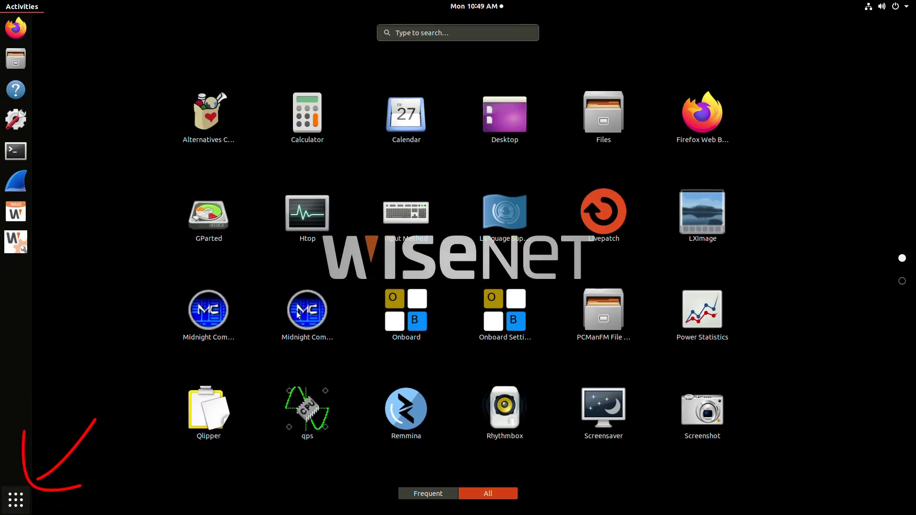
{"action": "scroll", "coordinate": [296, 313], "scroll_direction": "down", "scroll_amount": 1}
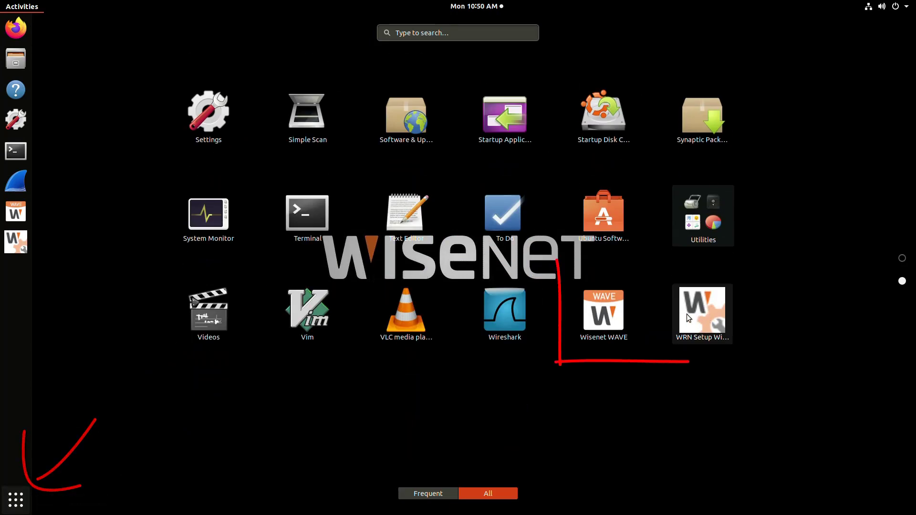
{"action": "left_click", "coordinate": [16, 501]}
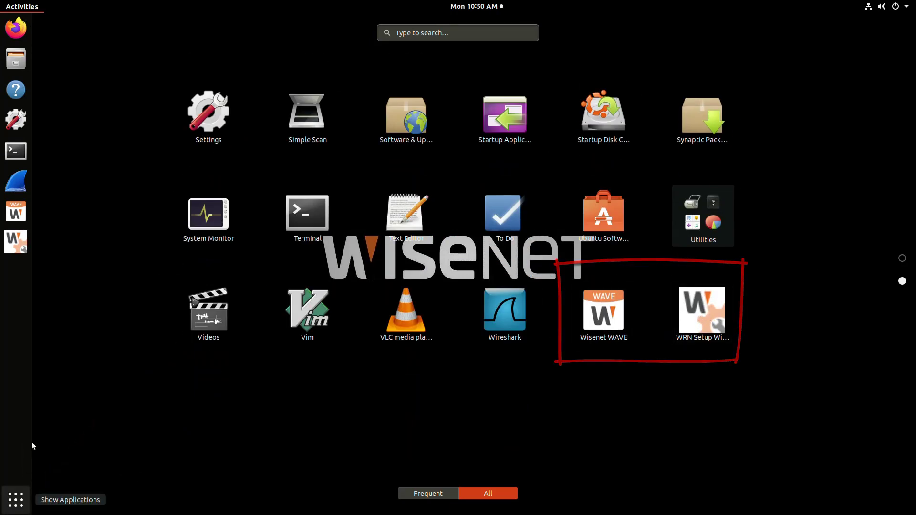
{"action": "left_click", "coordinate": [22, 243]}
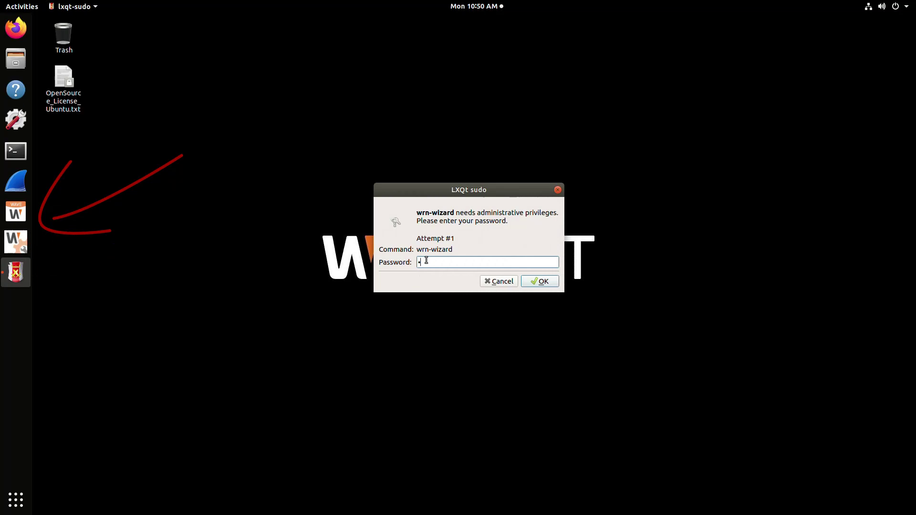
Authenticate as administrator, then apply automatic date, time and time zone with AM/PM format.
{"action": "type", "text": "••••"}
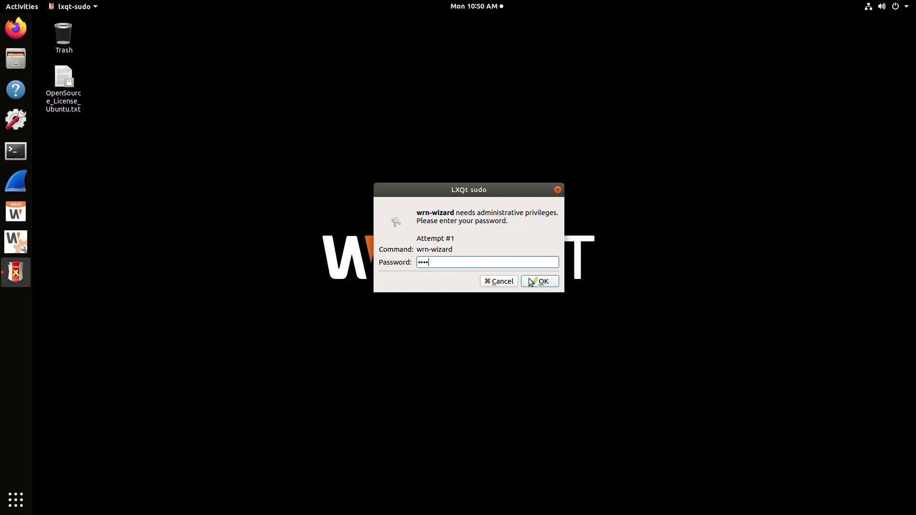
{"action": "left_click", "coordinate": [531, 281]}
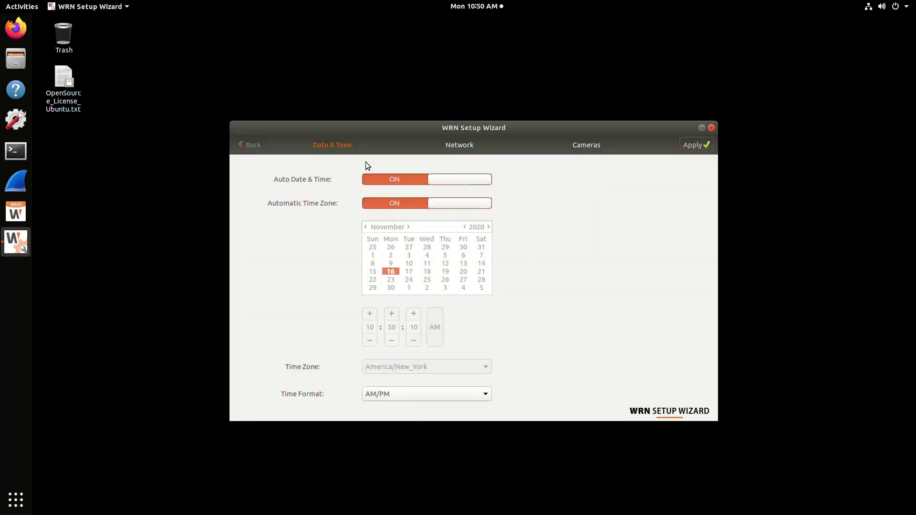
{"action": "left_click", "coordinate": [396, 179]}
{"action": "left_click", "coordinate": [396, 179]}
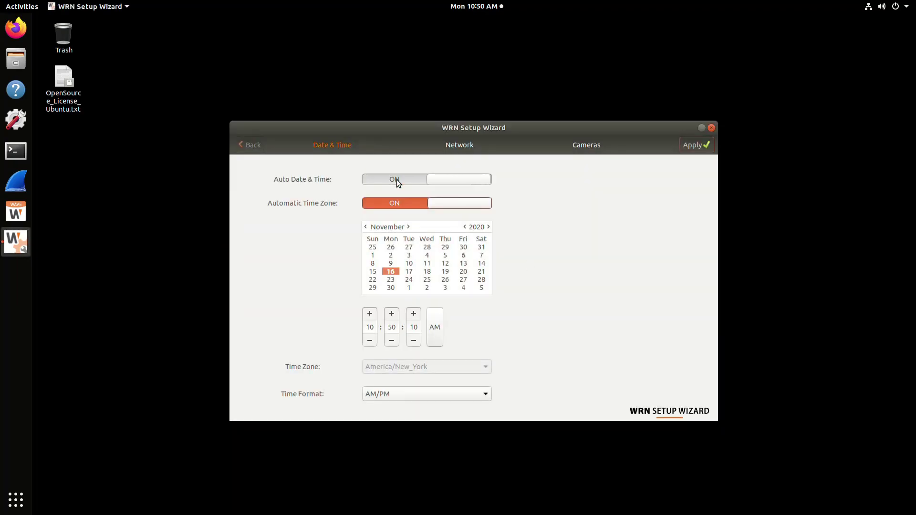
{"action": "left_click", "coordinate": [402, 205]}
{"action": "left_click", "coordinate": [402, 204]}
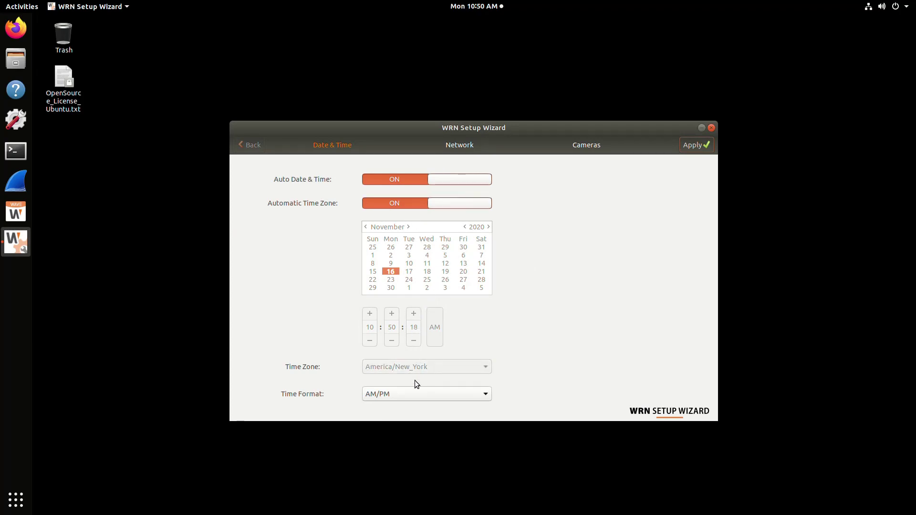
{"action": "scroll", "coordinate": [428, 395], "scroll_direction": "down", "scroll_amount": 1}
{"action": "scroll", "coordinate": [428, 394], "scroll_direction": "up", "scroll_amount": 1}
{"action": "left_click", "coordinate": [690, 144]}
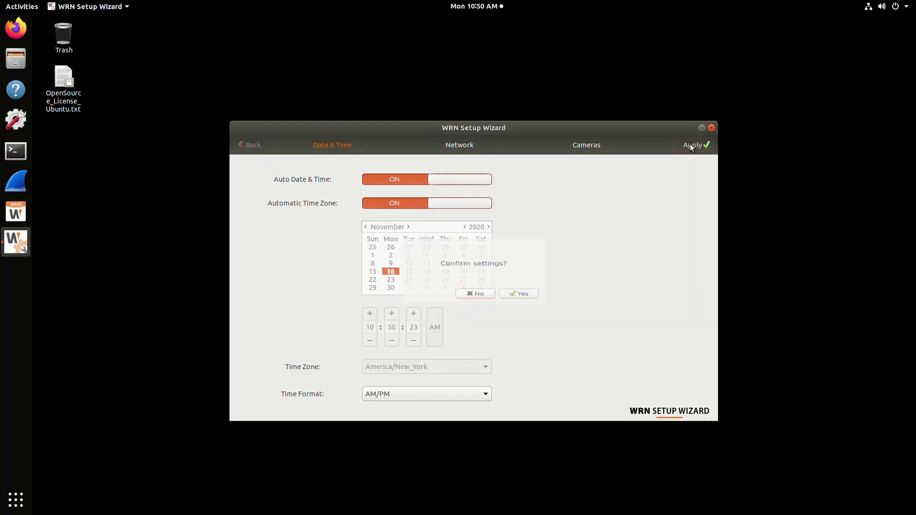
Switch Network 1 to manual addressing with gateway and DNS 192.168.70.1 and save it.
{"action": "left_click", "coordinate": [513, 302]}
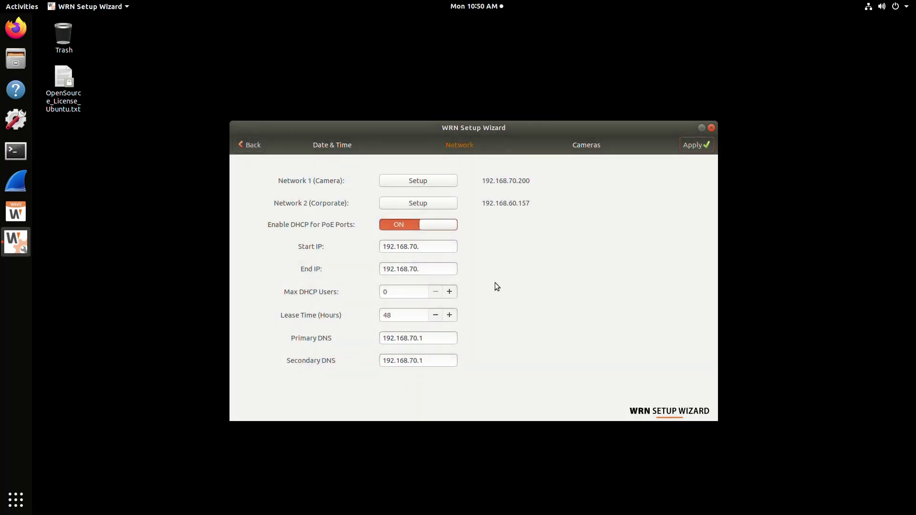
{"action": "left_click", "coordinate": [418, 181]}
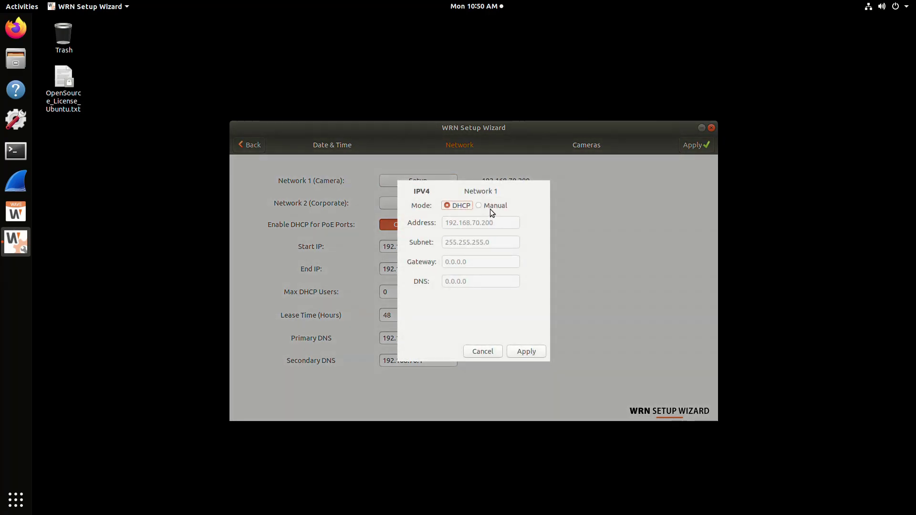
{"action": "left_click", "coordinate": [490, 208]}
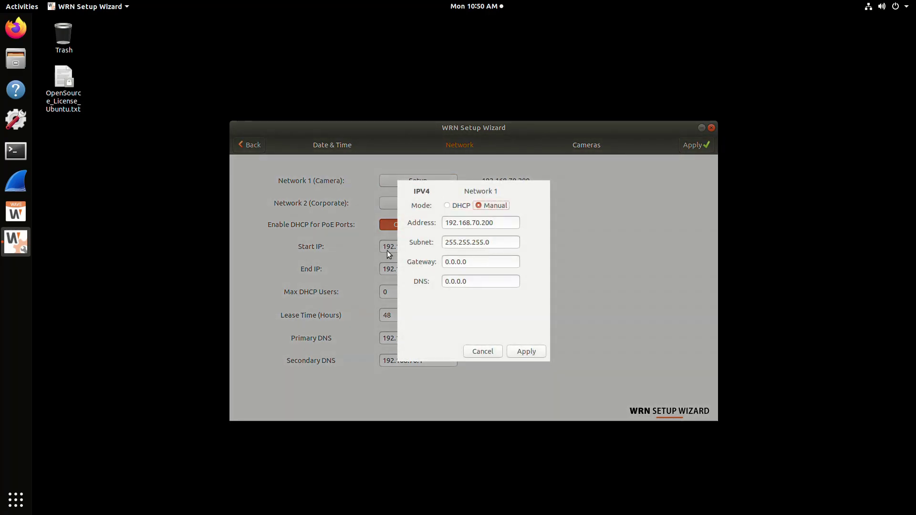
{"action": "double_click", "coordinate": [478, 262]}
{"action": "type", "text": "19"}
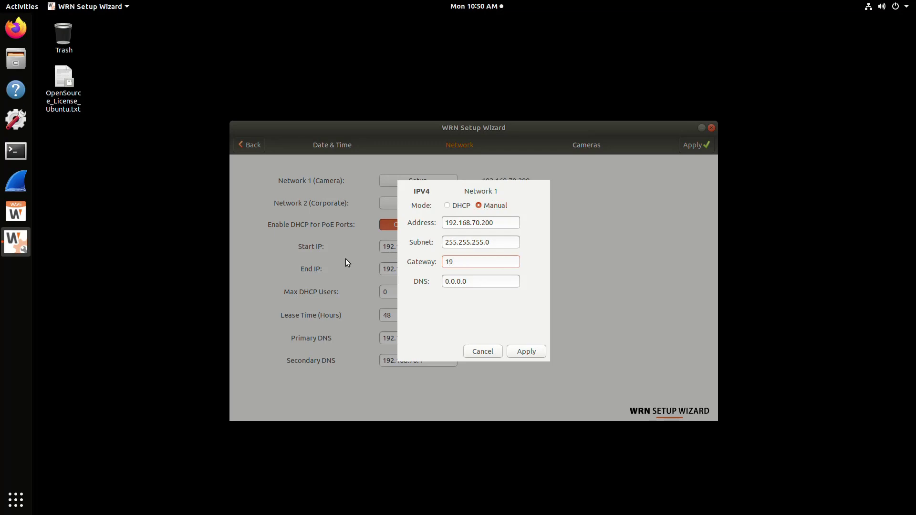
{"action": "type", "text": "2.168.70.1"}
{"action": "key", "text": "Tab"}
{"action": "type", "text": "192.168.7"}
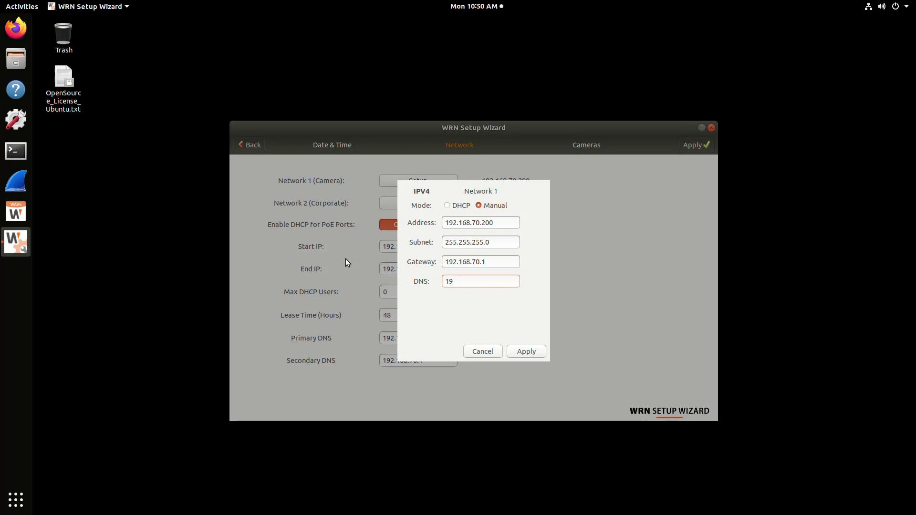
{"action": "type", "text": "0.1"}
{"action": "left_click", "coordinate": [522, 352]}
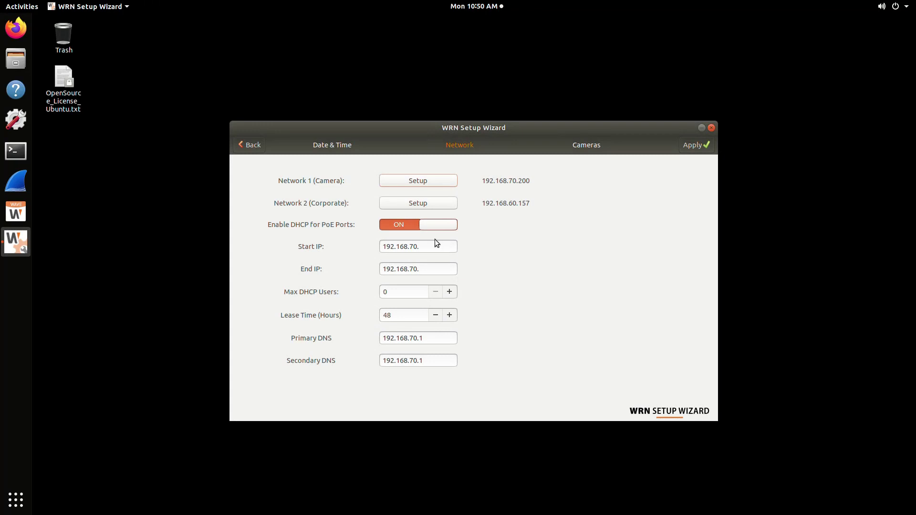
{"action": "left_click", "coordinate": [418, 204]}
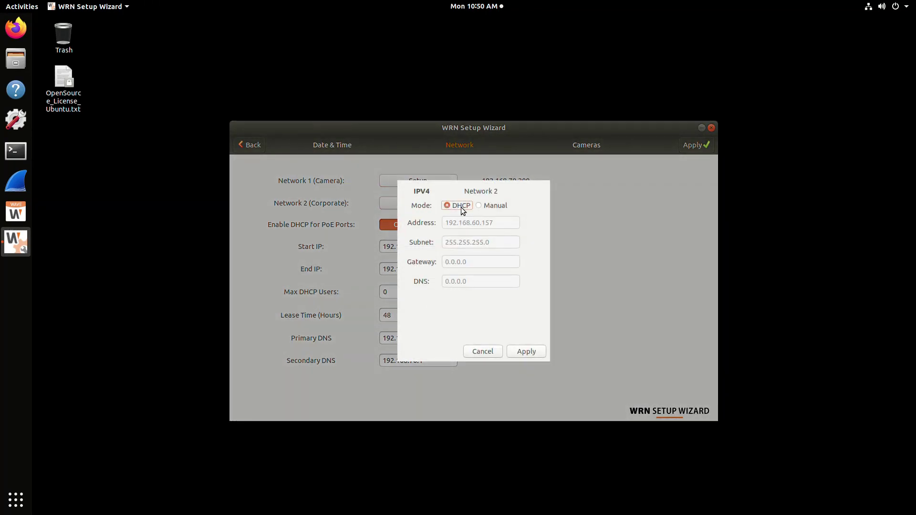
Keep Network 2 on DHCP, set the PoE DHCP range to 192.168.70.101–240, and apply.
{"action": "left_click", "coordinate": [530, 354]}
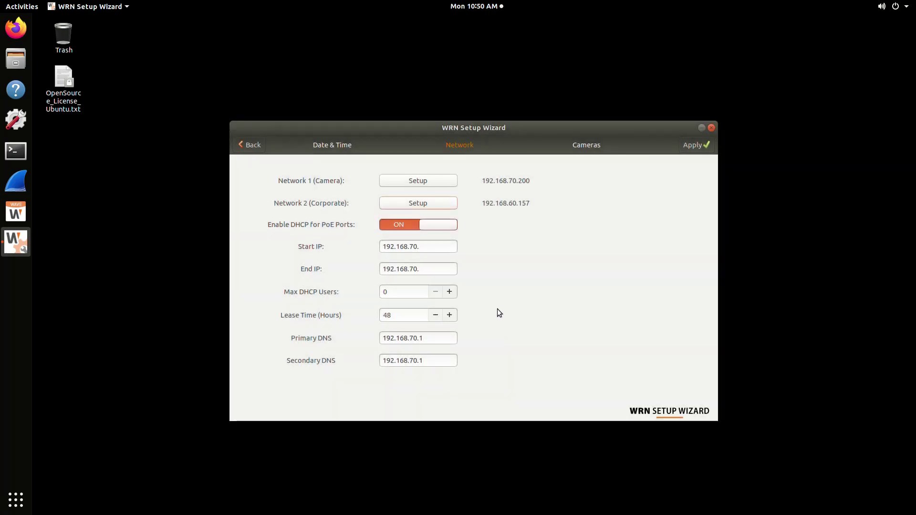
{"action": "left_click", "coordinate": [437, 247]}
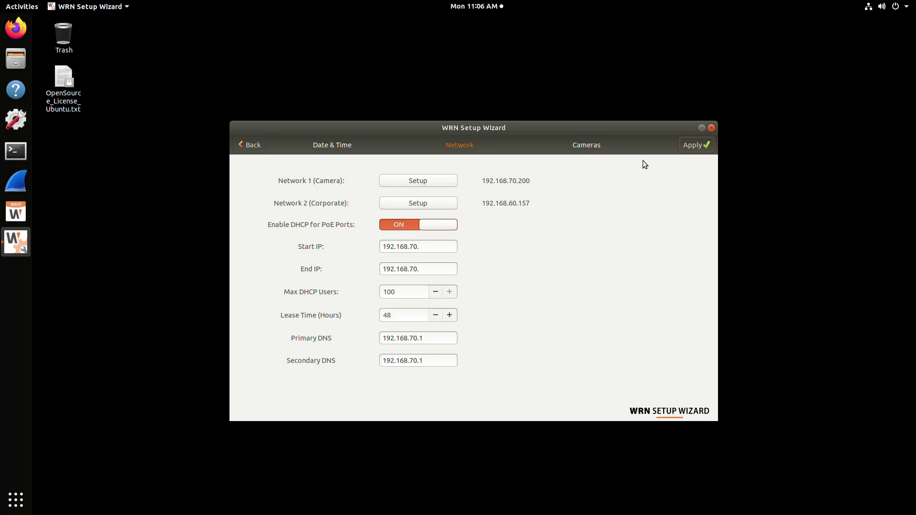
{"action": "left_click", "coordinate": [433, 247]}
{"action": "type", "text": "101"}
{"action": "left_click", "coordinate": [436, 267]}
{"action": "type", "text": "240"}
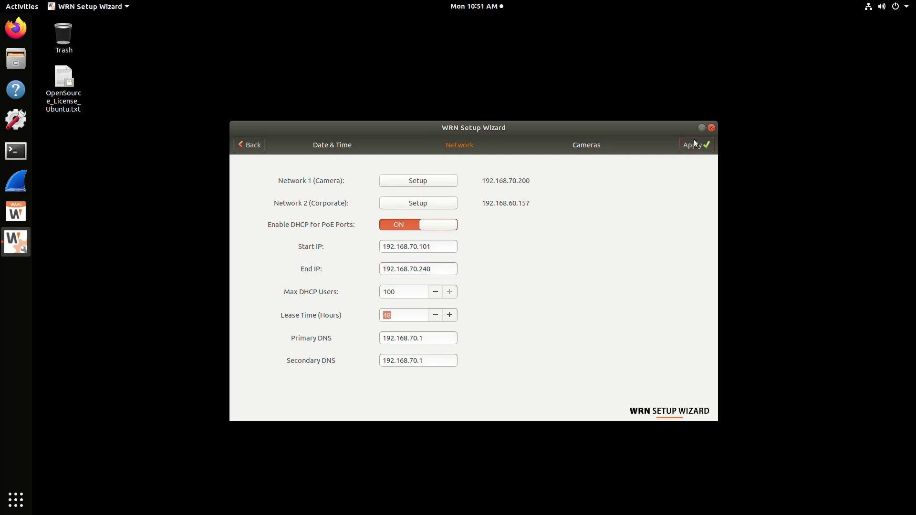
{"action": "left_click", "coordinate": [694, 141]}
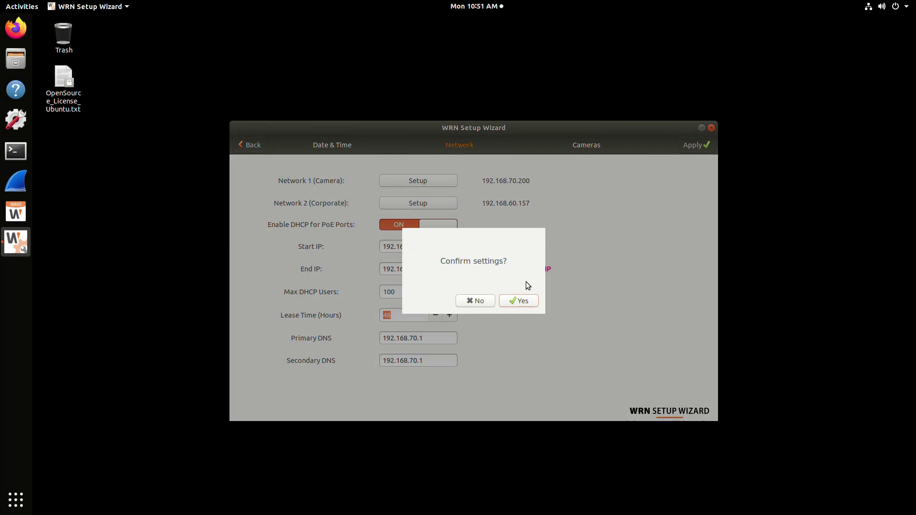
Confirm the network settings and let the scan list XND-8020F, LND-6012R and XND-8020F.
{"action": "left_click", "coordinate": [527, 301]}
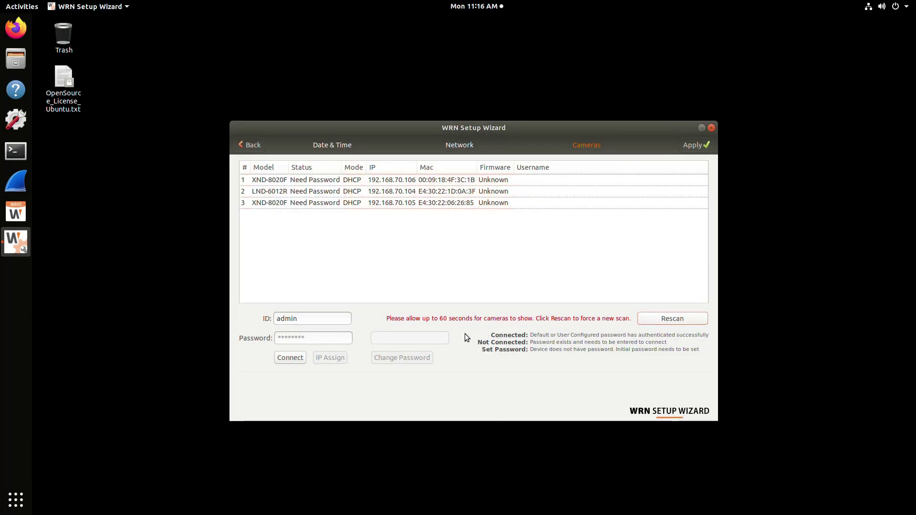
Set an initial password on all three discovered cameras and connect to them as admin.
{"action": "left_click", "coordinate": [300, 180]}
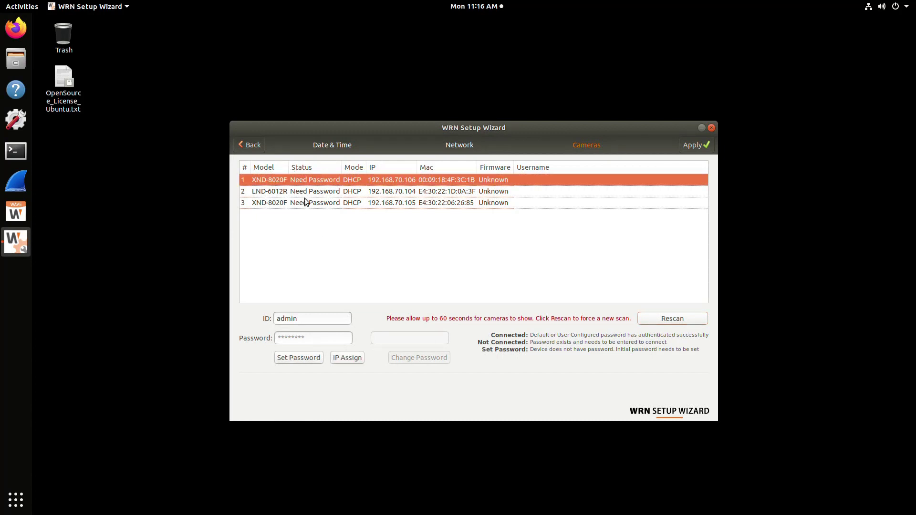
{"action": "left_click", "coordinate": [307, 203], "text": "shift"}
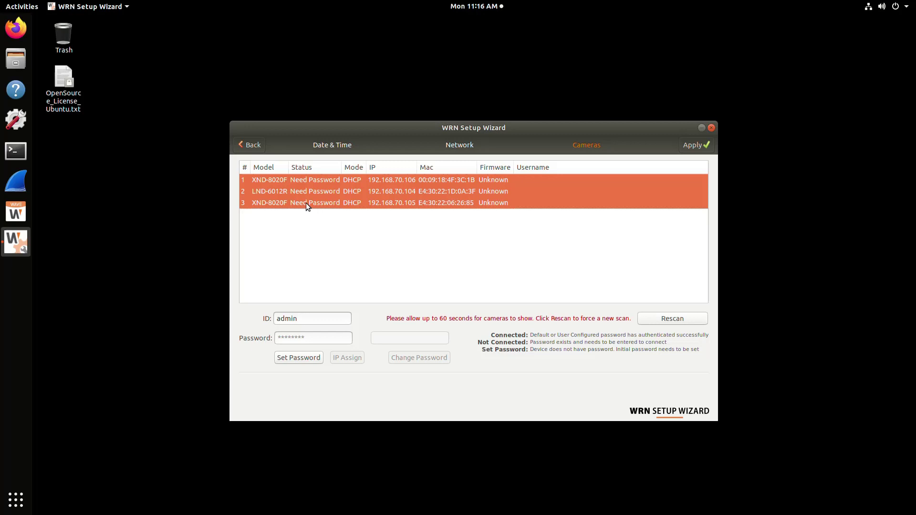
{"action": "left_click", "coordinate": [322, 340]}
{"action": "type", "text": "••••••••"}
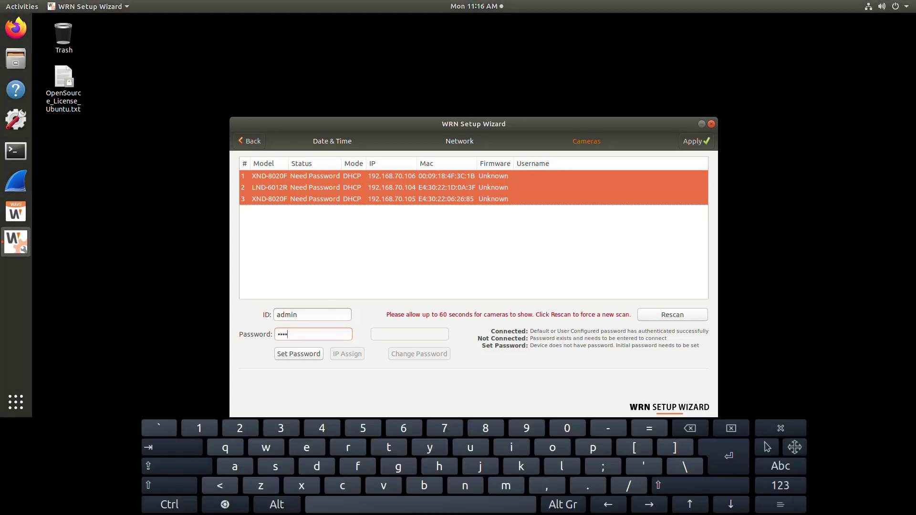
{"action": "type", "text": "••"}
{"action": "left_click", "coordinate": [304, 353]}
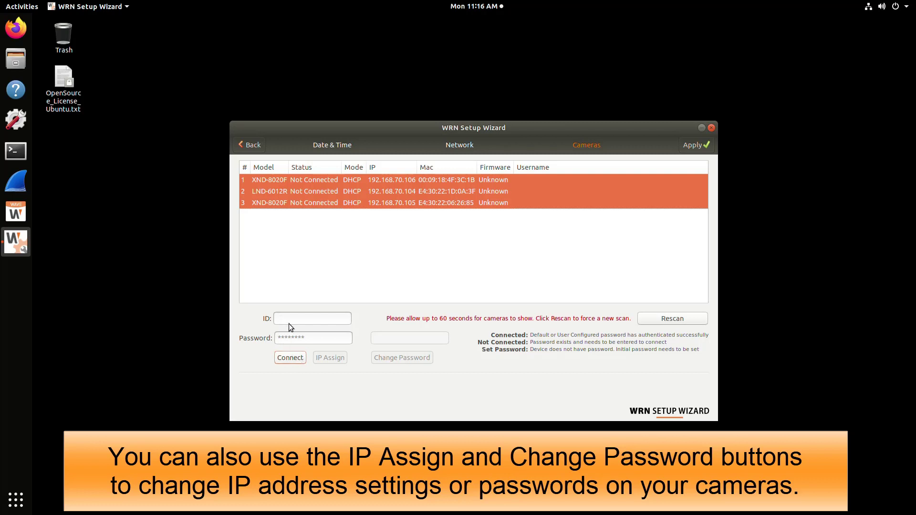
{"action": "type", "text": "admin"}
{"action": "left_click", "coordinate": [292, 357]}
Apply and confirm the camera setup to close the wizard, then launch Wisenet WAVE.
{"action": "left_click", "coordinate": [692, 147]}
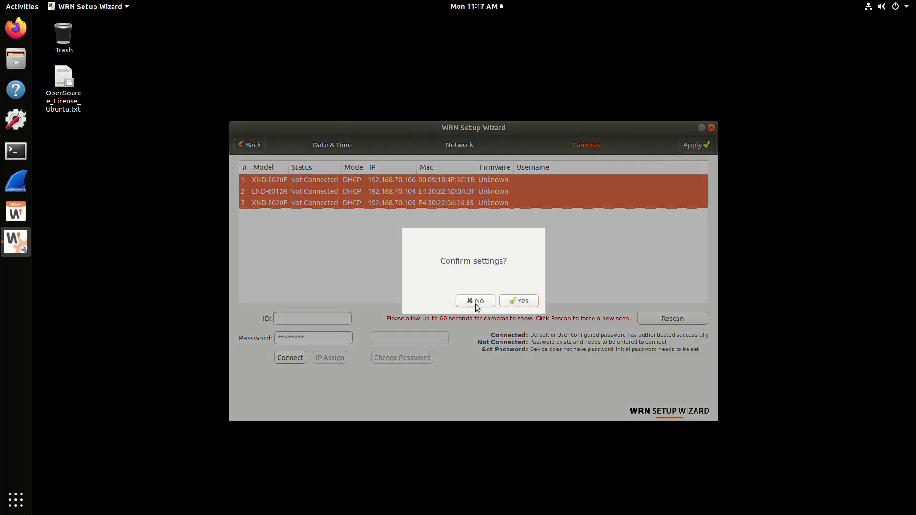
{"action": "left_click", "coordinate": [511, 301]}
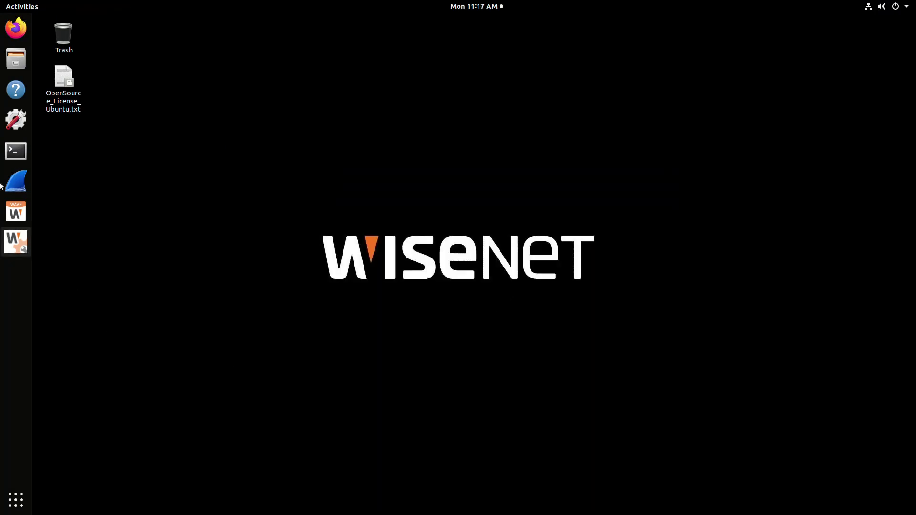
{"action": "left_click", "coordinate": [15, 211]}
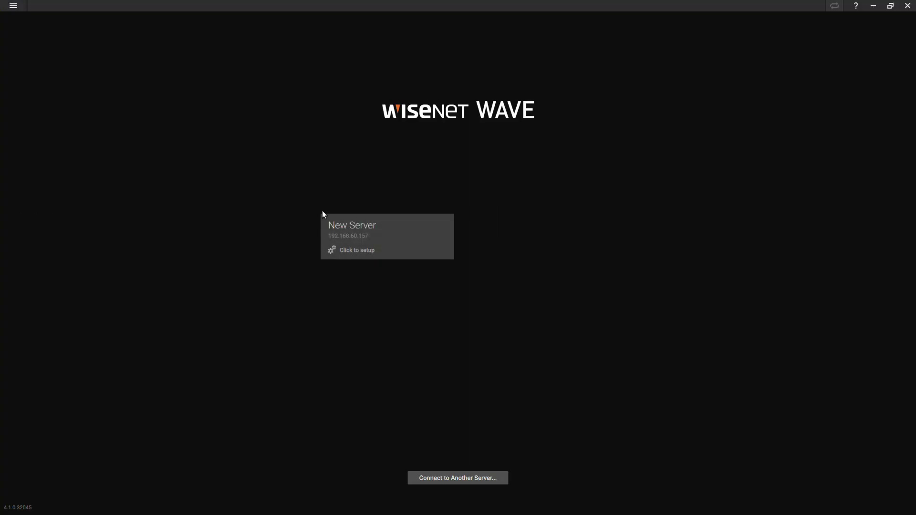
Set up the new server as a new system named wrn-demo-system.
{"action": "left_click", "coordinate": [353, 226]}
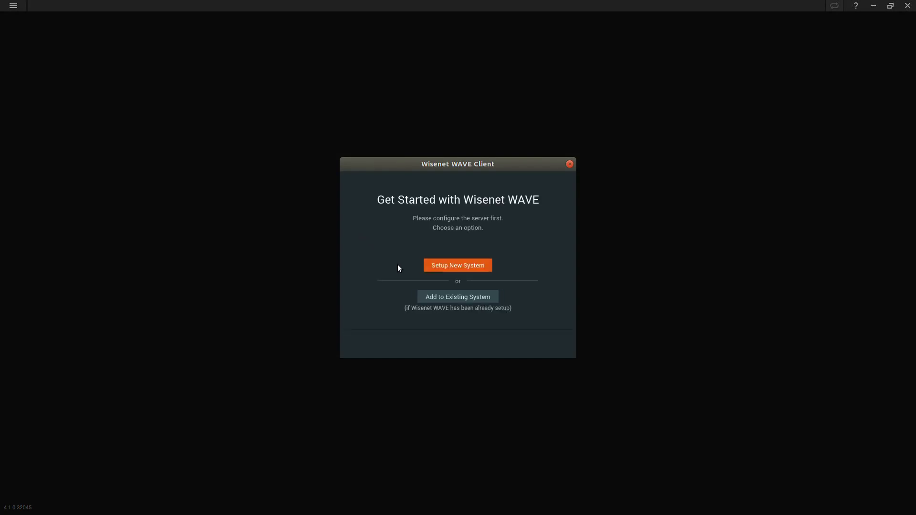
{"action": "left_click", "coordinate": [431, 267]}
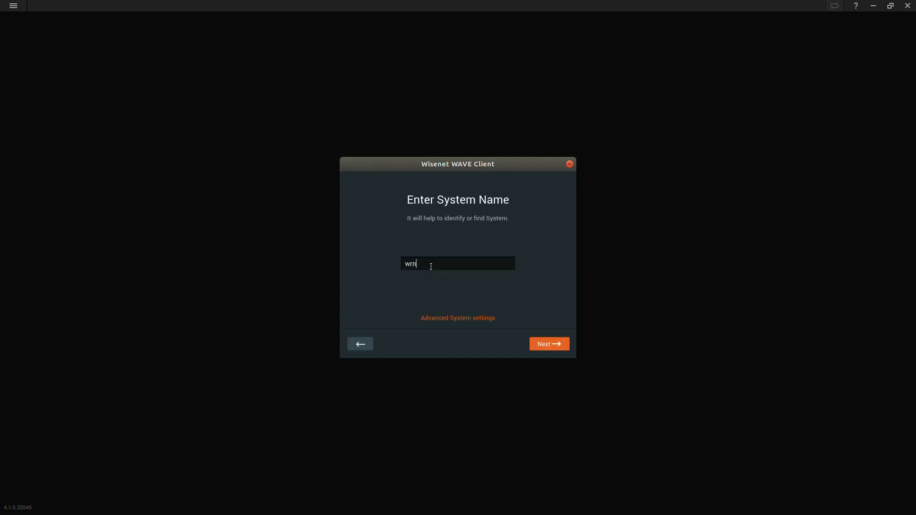
{"action": "type", "text": "wrn-demo-system"}
{"action": "left_click", "coordinate": [461, 317]}
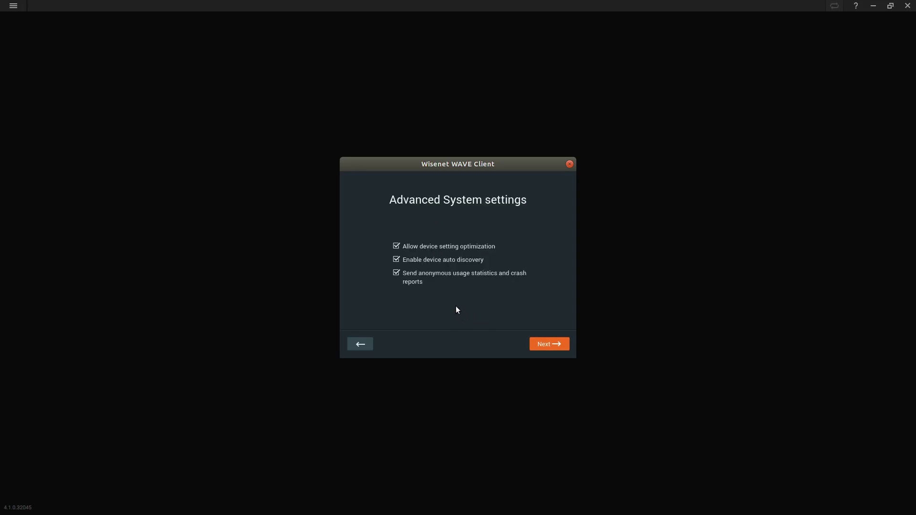
{"action": "left_click", "coordinate": [554, 348]}
Enter and repeat the administrator password for the new system.
{"action": "left_click", "coordinate": [554, 348]}
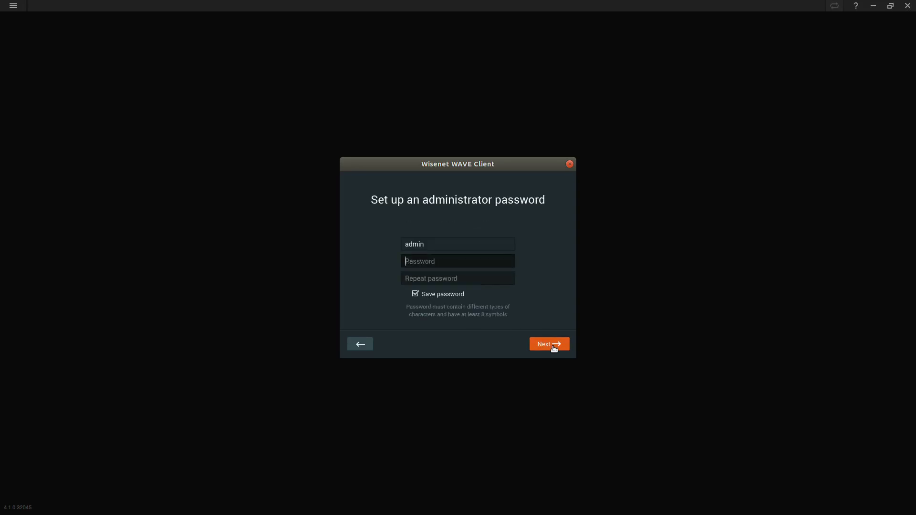
{"action": "type", "text": "admin12345"}
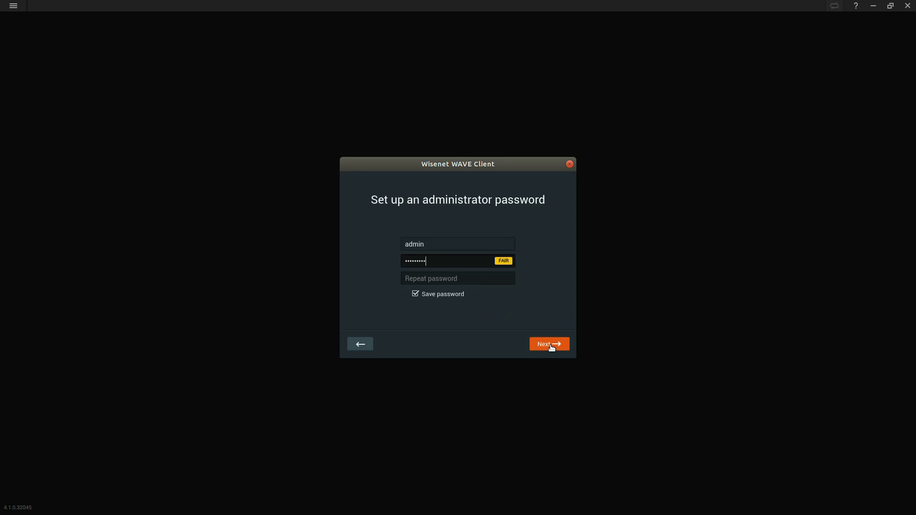
{"action": "key", "text": "Tab"}
{"action": "type", "text": "admin12345"}
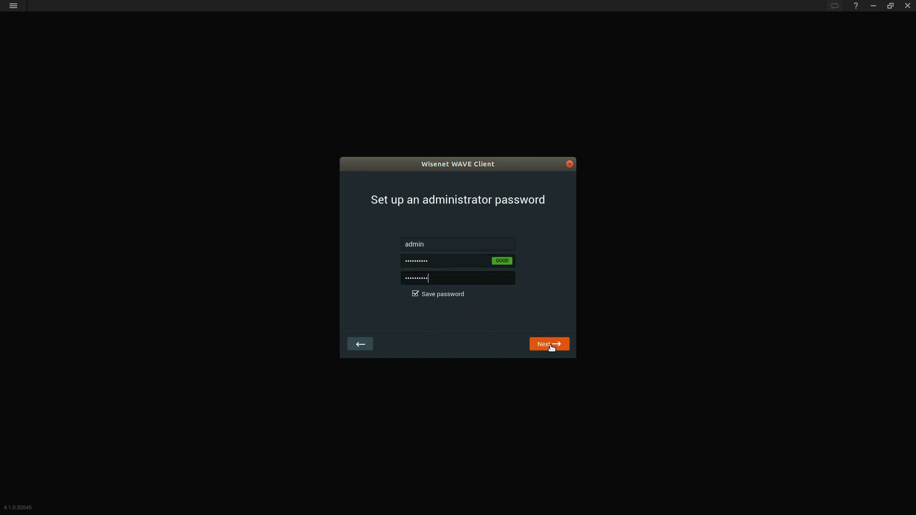
{"action": "left_click", "coordinate": [552, 347]}
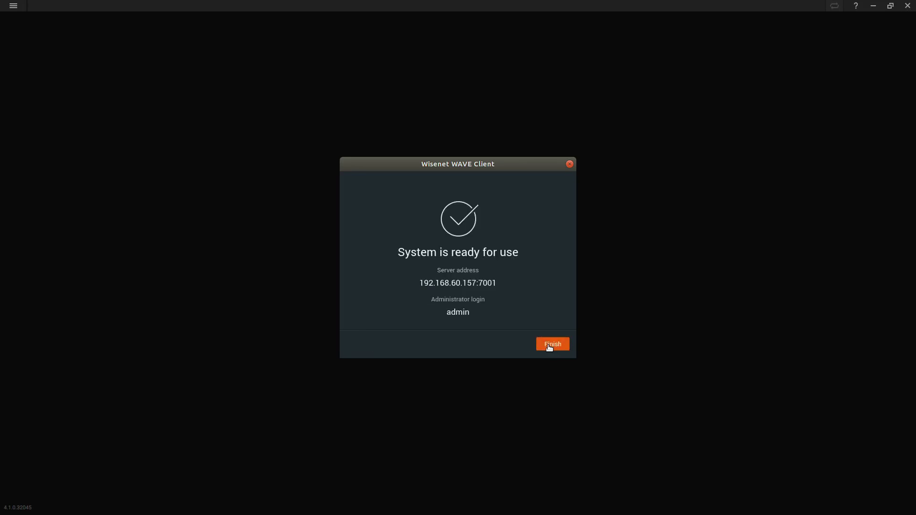
Finish setup, expand the wrn server, and select the LND-6012R and both XND-8020F cameras.
{"action": "left_click", "coordinate": [549, 346]}
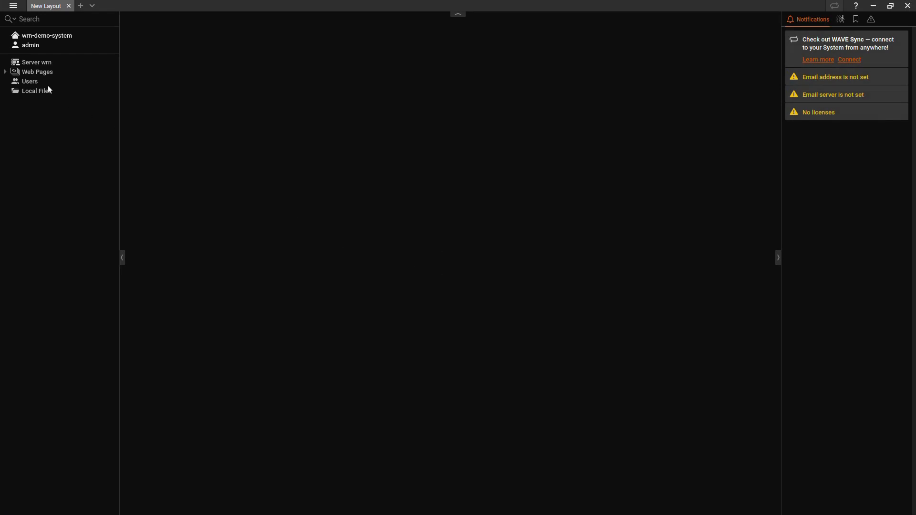
{"action": "left_click", "coordinate": [28, 60]}
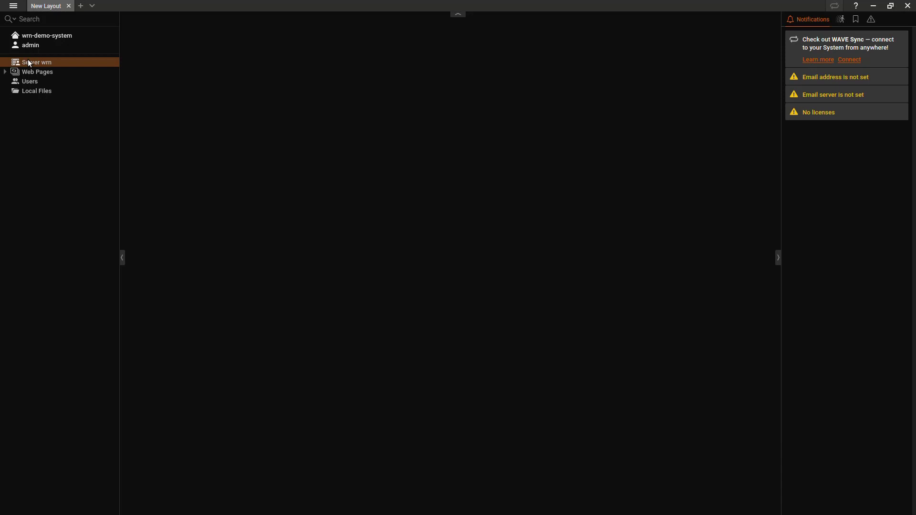
{"action": "double_click", "coordinate": [28, 62]}
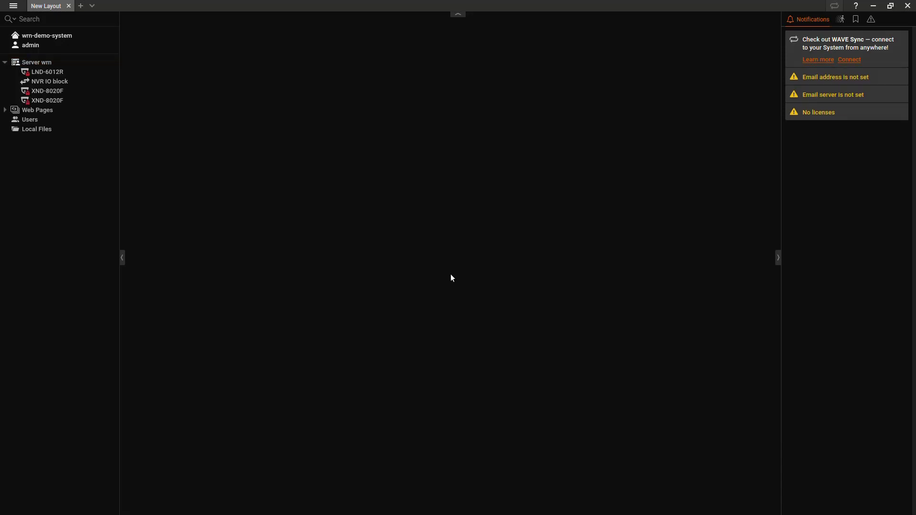
{"action": "left_click", "coordinate": [28, 73]}
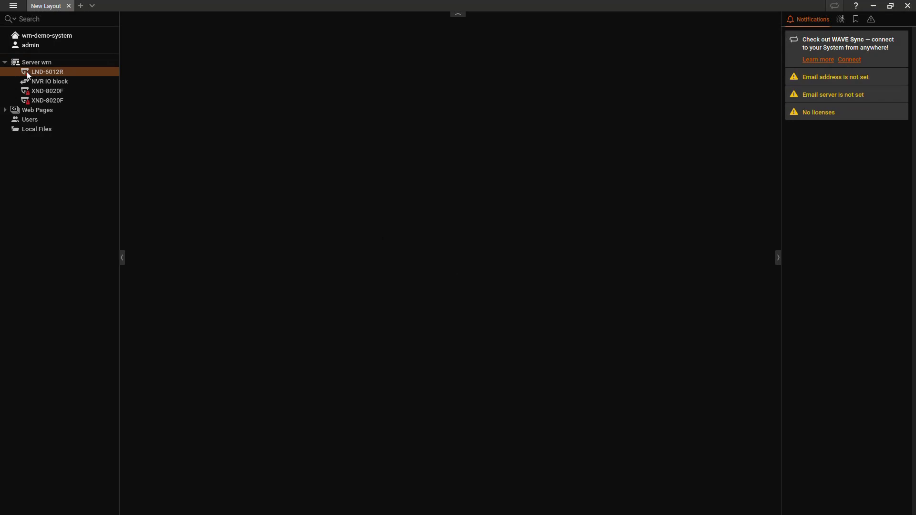
{"action": "left_click", "coordinate": [42, 91], "text": "ctrl"}
{"action": "left_click", "coordinate": [47, 98], "text": "ctrl"}
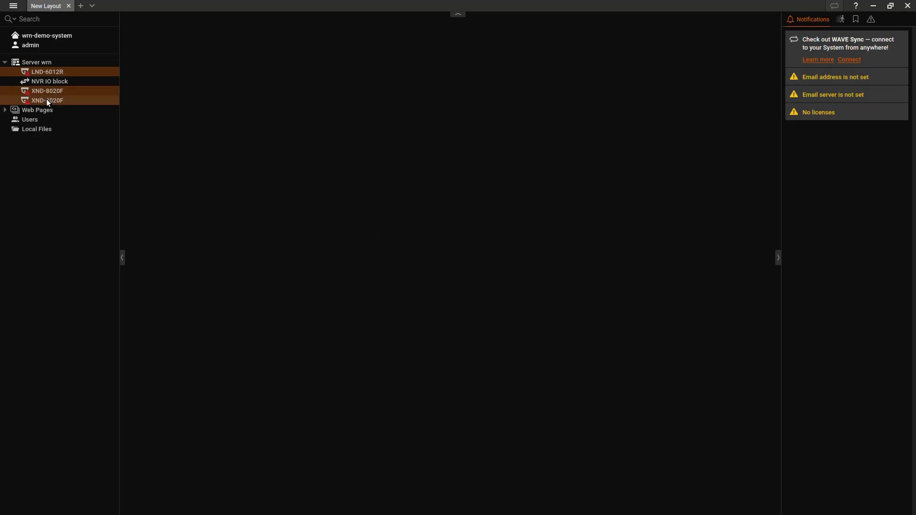
Replace the login password in the three cameras' credentials and save the camera settings.
{"action": "right_click", "coordinate": [47, 98]}
{"action": "left_click", "coordinate": [121, 193]}
{"action": "right_click", "coordinate": [75, 93]}
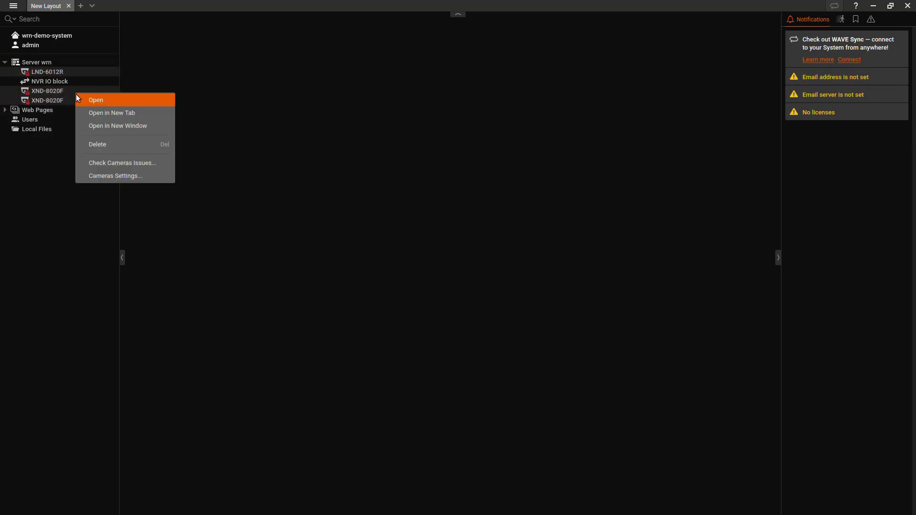
{"action": "left_click", "coordinate": [119, 176]}
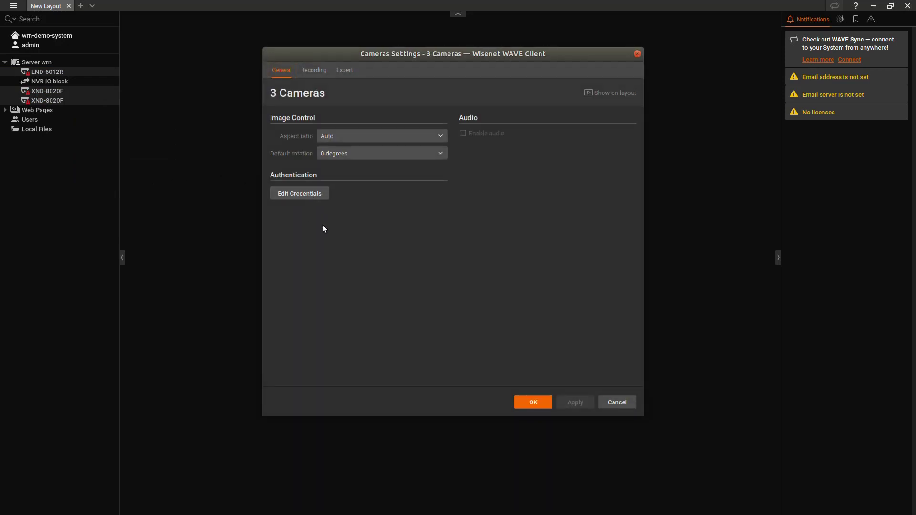
{"action": "left_click", "coordinate": [306, 197]}
{"action": "left_click", "coordinate": [429, 230]}
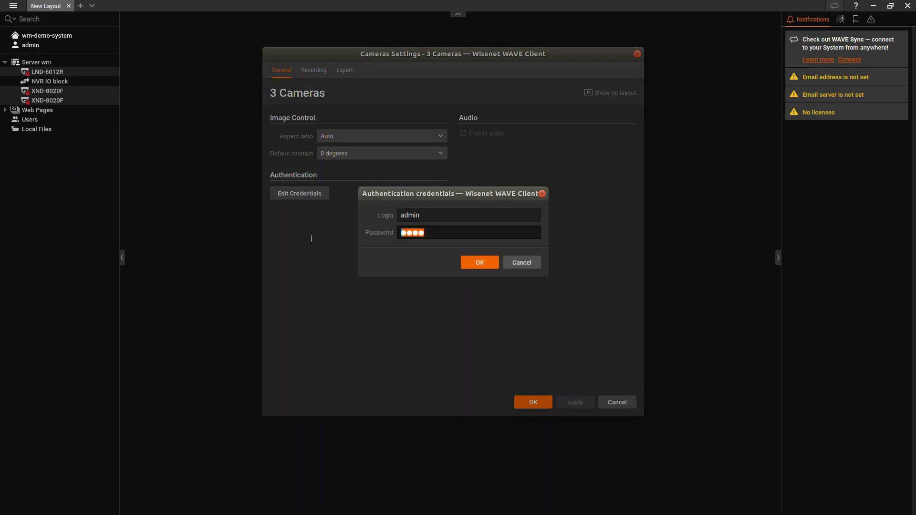
{"action": "key", "text": "BackSpace"}
{"action": "key", "text": "BackSpace"}
{"action": "key", "text": "BackSpace"}
{"action": "key", "text": "BackSpace"}
{"action": "type", "text": "**********"}
{"action": "key", "text": "Return"}
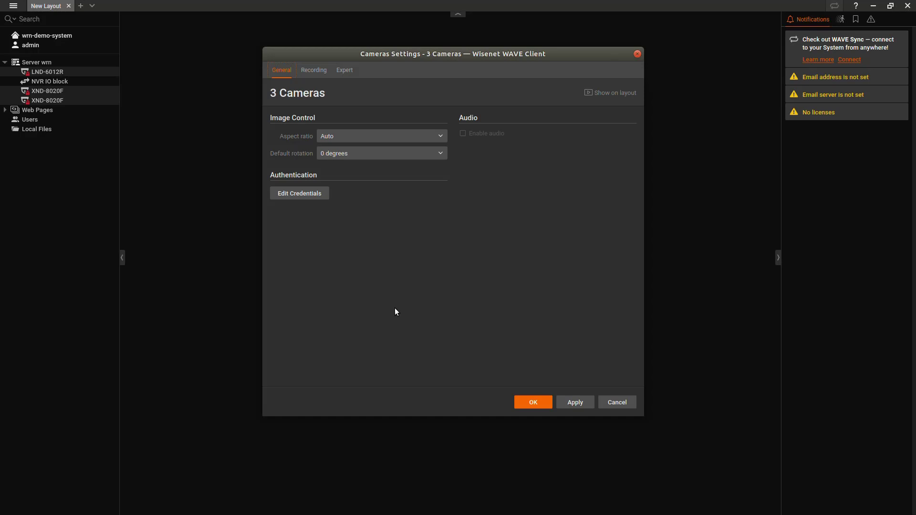
{"action": "left_click", "coordinate": [526, 402]}
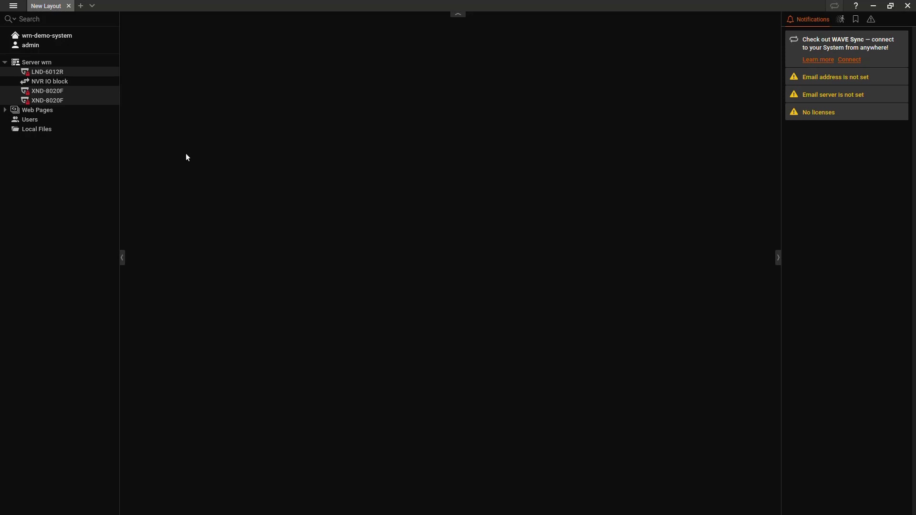
Open the NVR IO block in a new layout and enable it.
{"action": "double_click", "coordinate": [75, 81]}
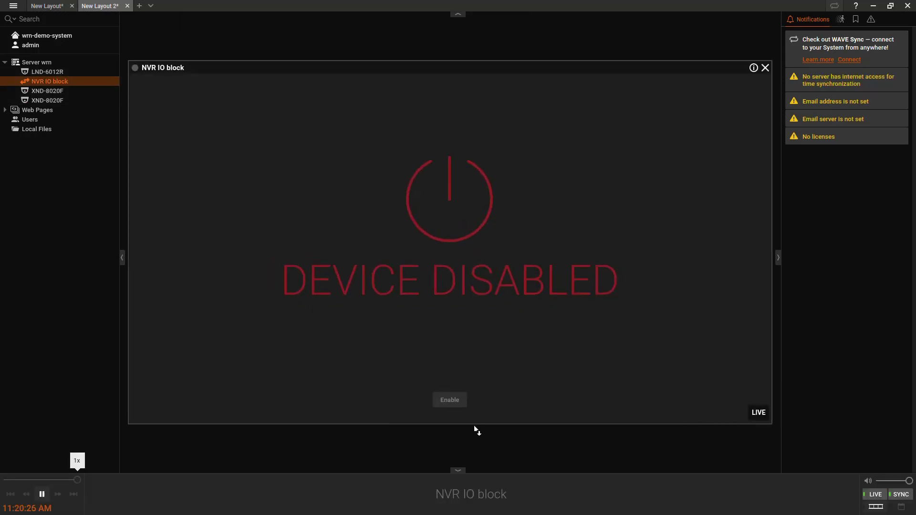
{"action": "left_click", "coordinate": [450, 400]}
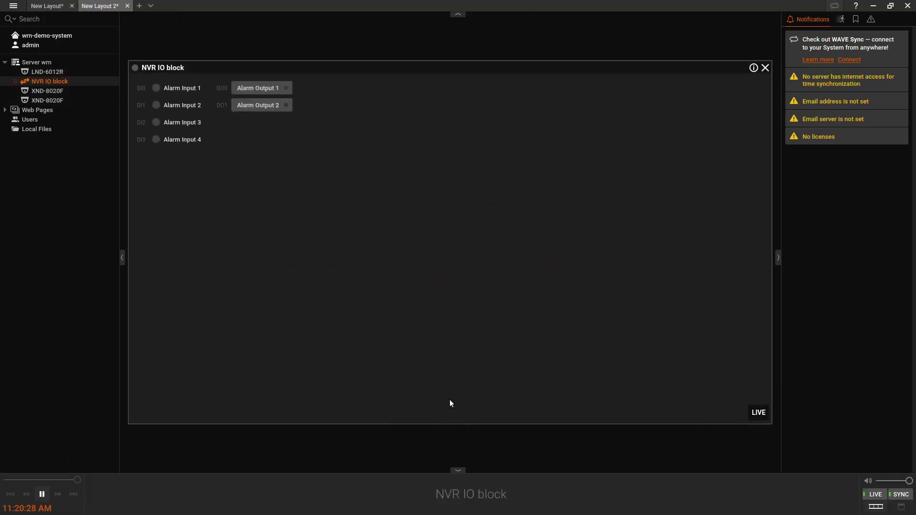
{"action": "left_click", "coordinate": [440, 389]}
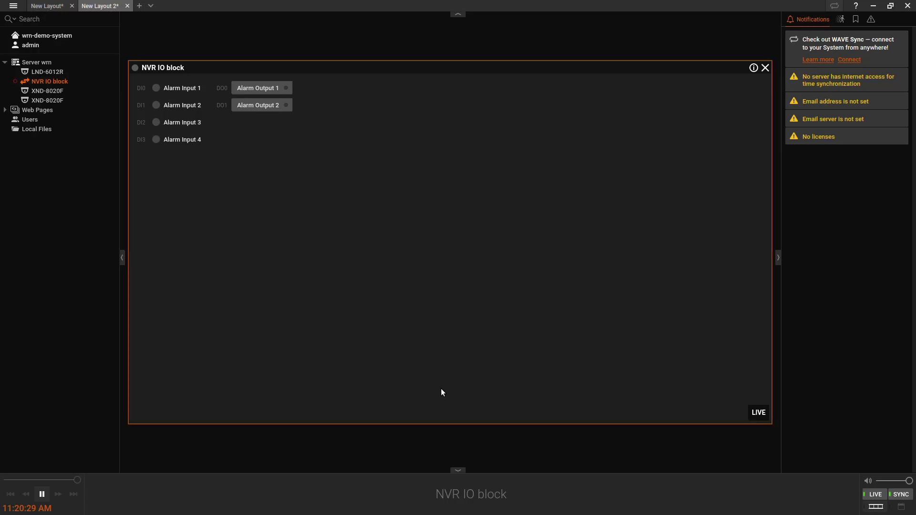
Check in System Administration's Licenses tab that the Professional 4-channel license shows OK.
{"action": "left_click", "coordinate": [13, 5]}
{"action": "left_click", "coordinate": [83, 82]}
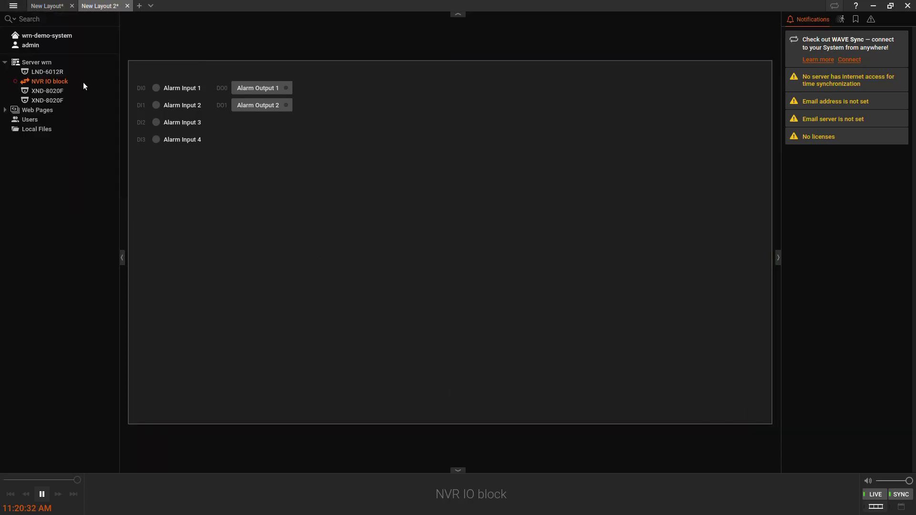
{"action": "left_click", "coordinate": [310, 73]}
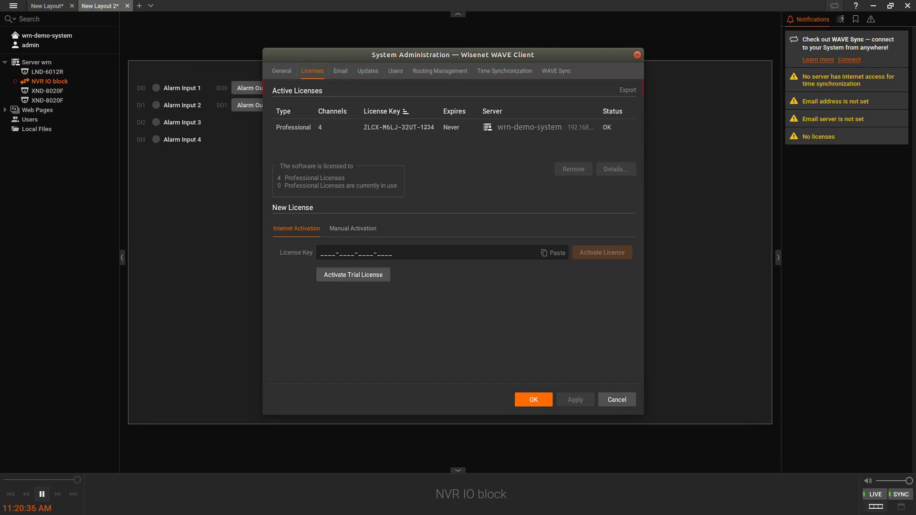
{"action": "left_click", "coordinate": [624, 414]}
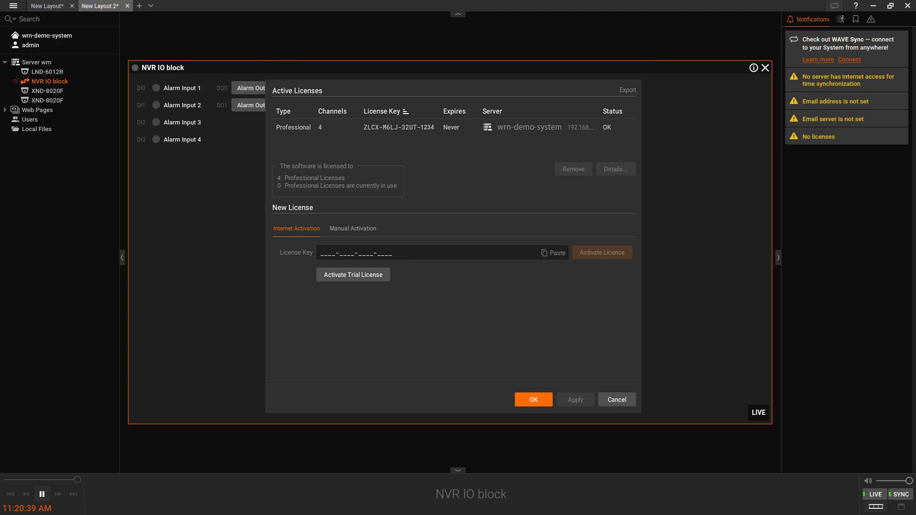
{"action": "key", "text": "Escape"}
Enable recording on camera LND-6012R with Motion + Lo-Res at 30 FPS for every hour of every day.
{"action": "right_click", "coordinate": [55, 68]}
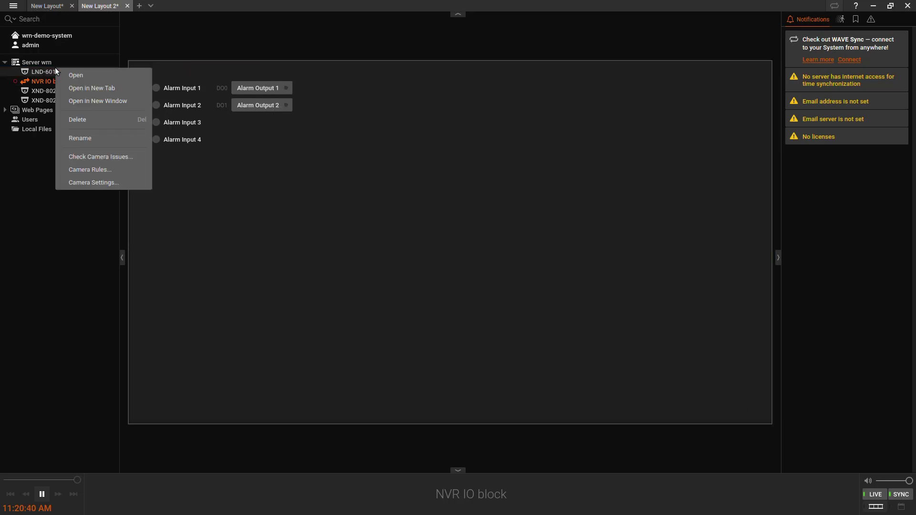
{"action": "left_click", "coordinate": [136, 182]}
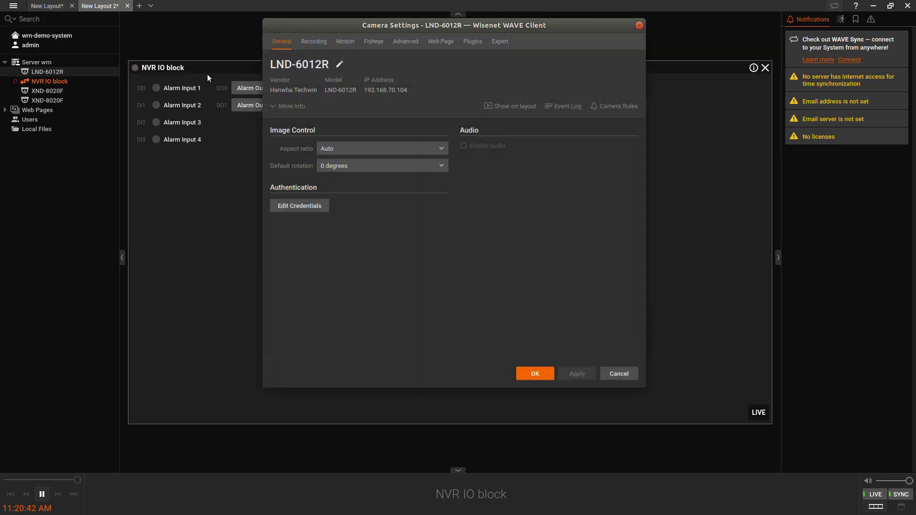
{"action": "left_click", "coordinate": [313, 44]}
{"action": "left_click", "coordinate": [328, 63]}
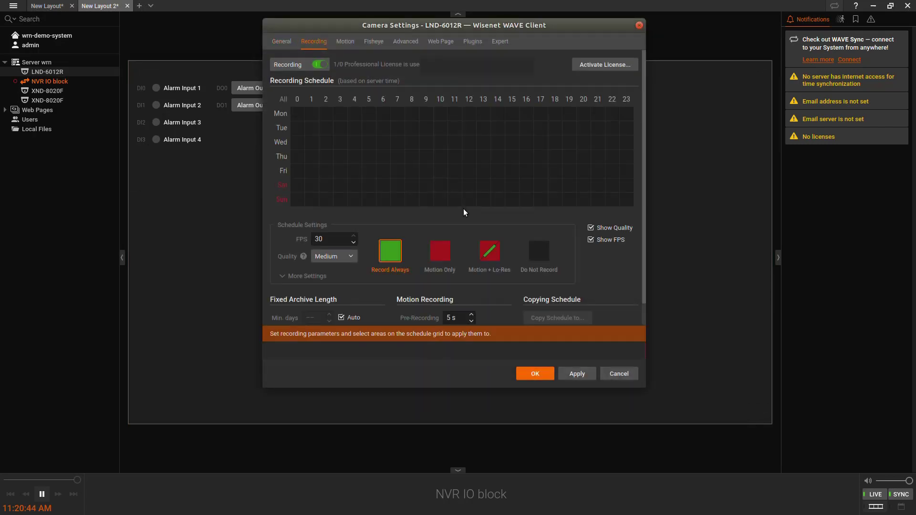
{"action": "left_click", "coordinate": [491, 253]}
{"action": "left_click", "coordinate": [283, 99]}
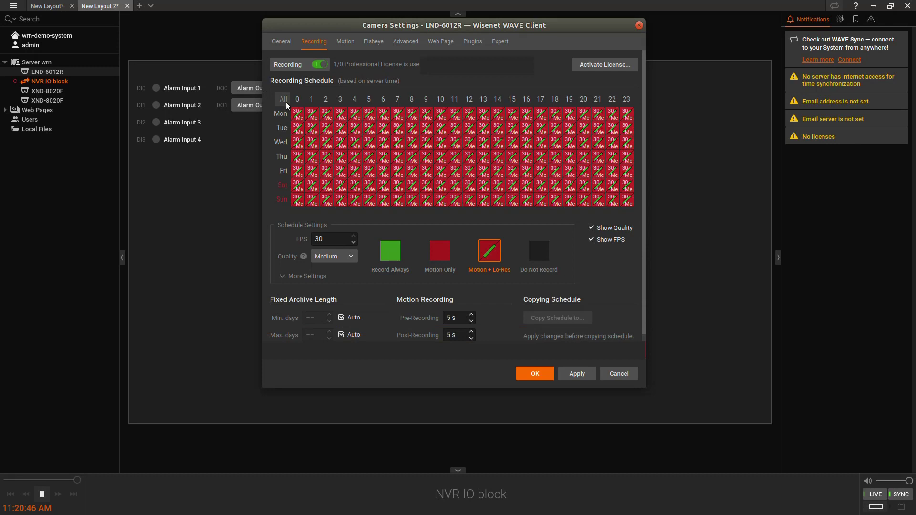
{"action": "left_click", "coordinate": [544, 373]}
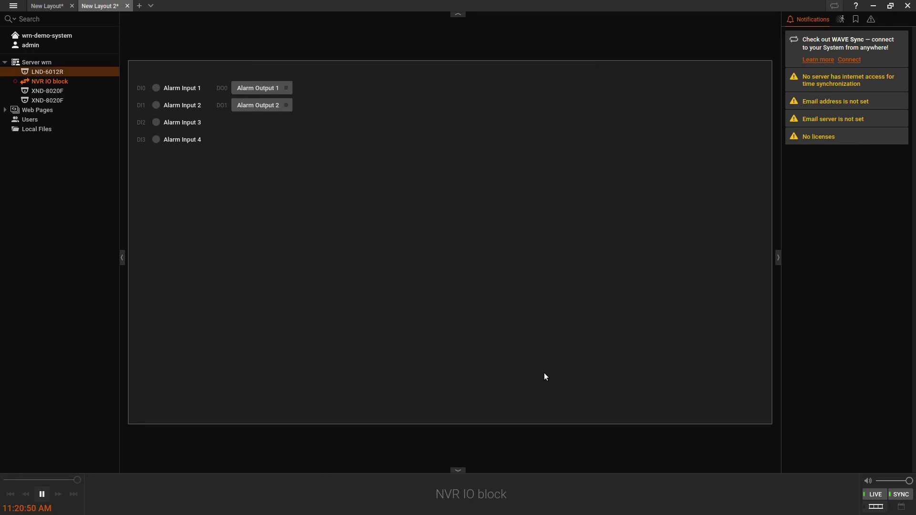